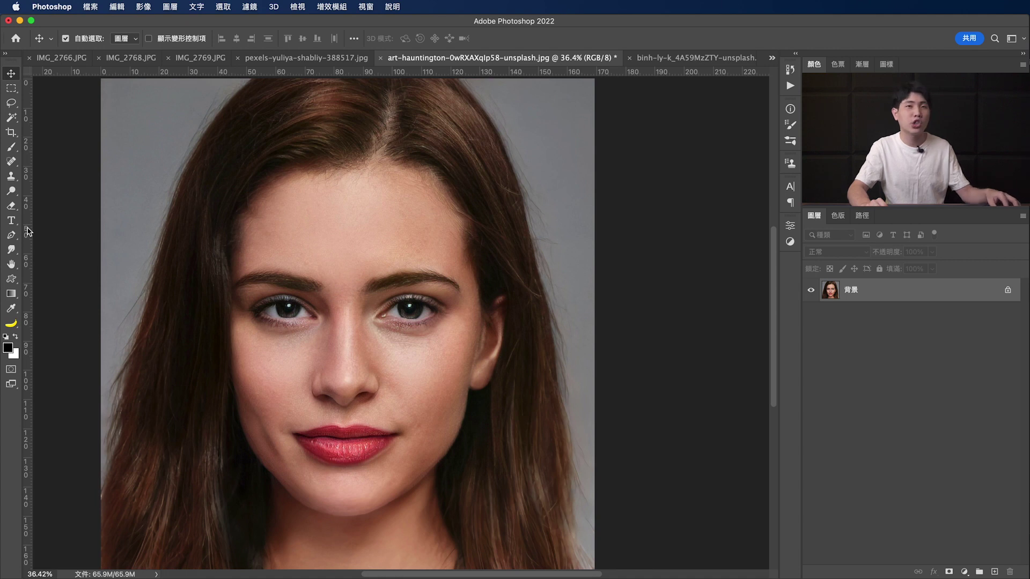
- Show the rulers and drop a vertical guide on the face's centre line at 84.67 cm
key("super")
key("super+r")
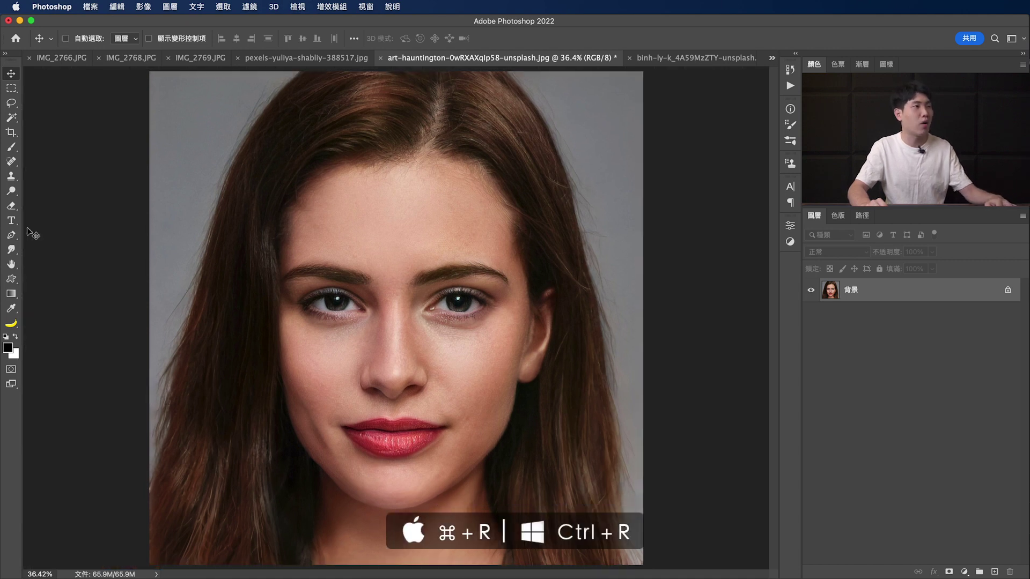
key("super+r")
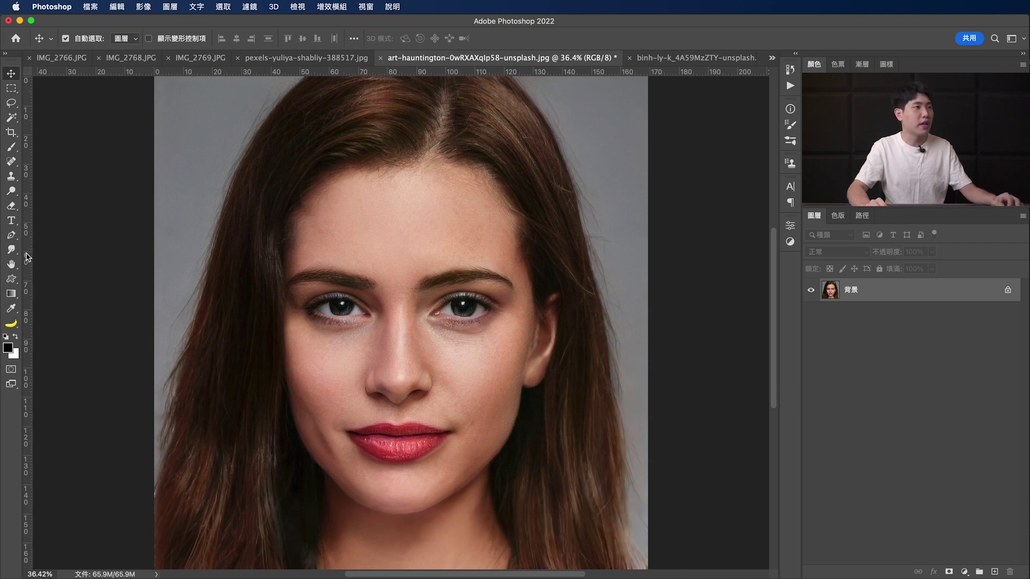
left_click_drag(27, 256, 400, 278)
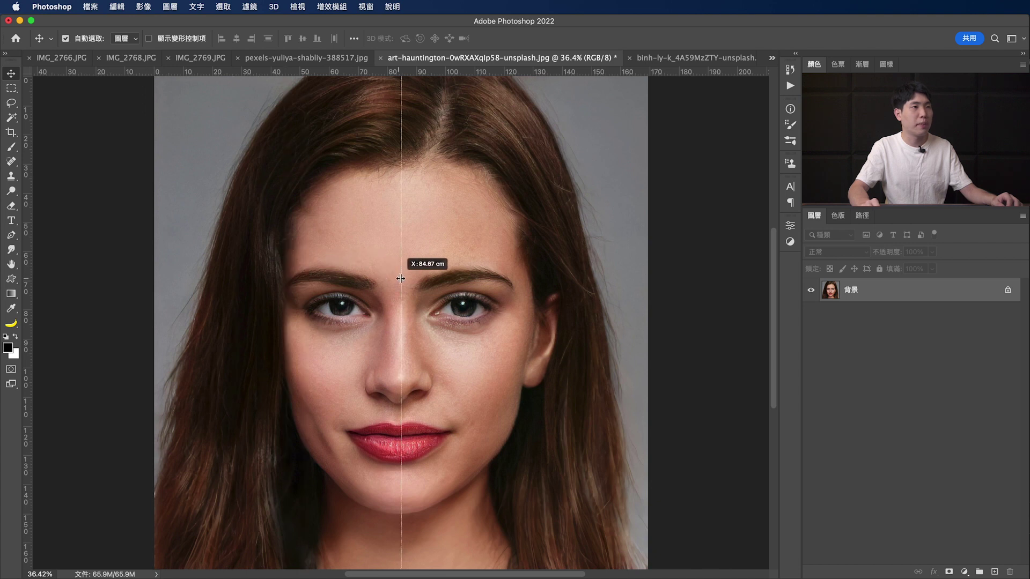
left_click_drag(400, 278, 401, 278)
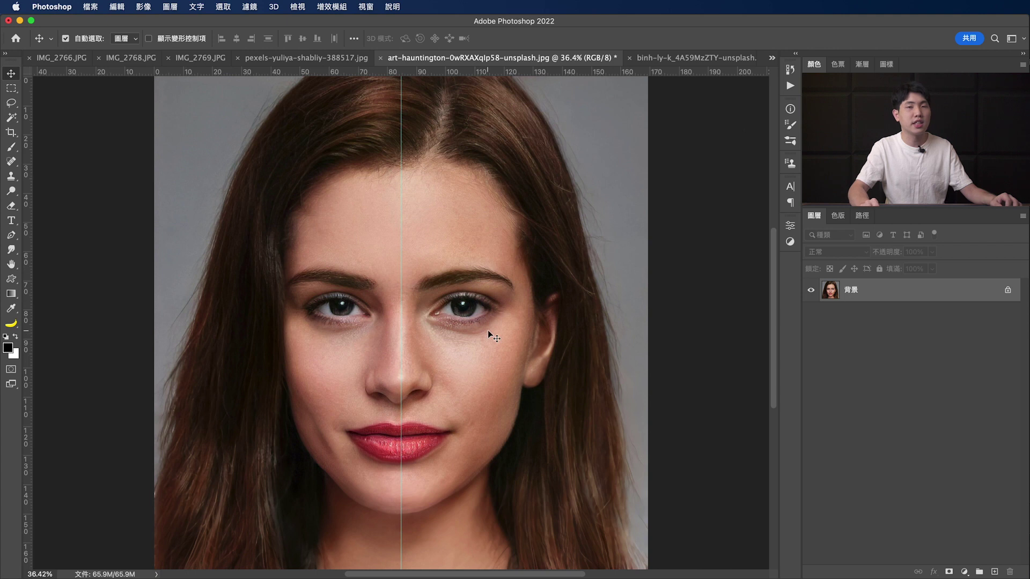
key("super+minus")
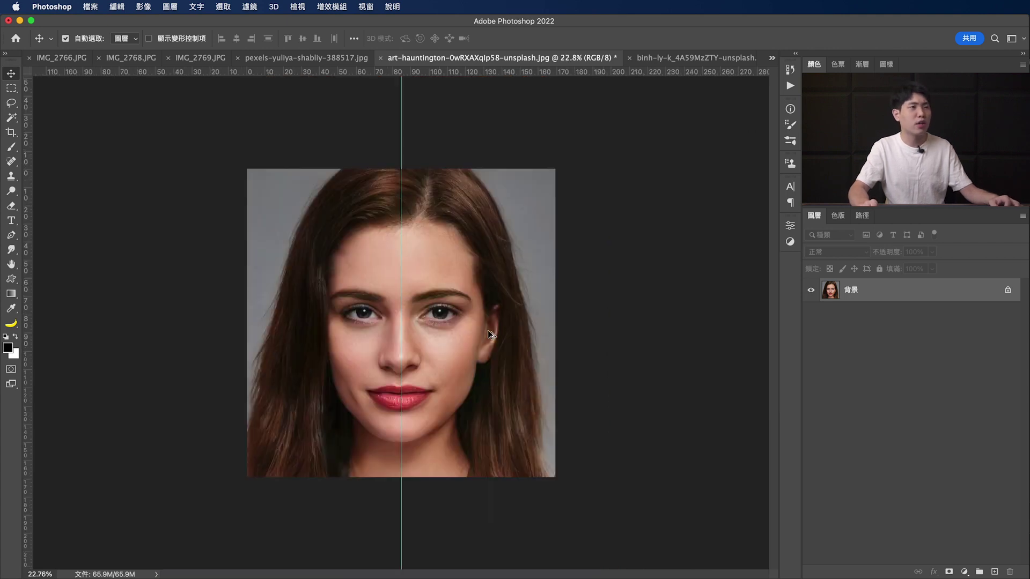
key("super+minus")
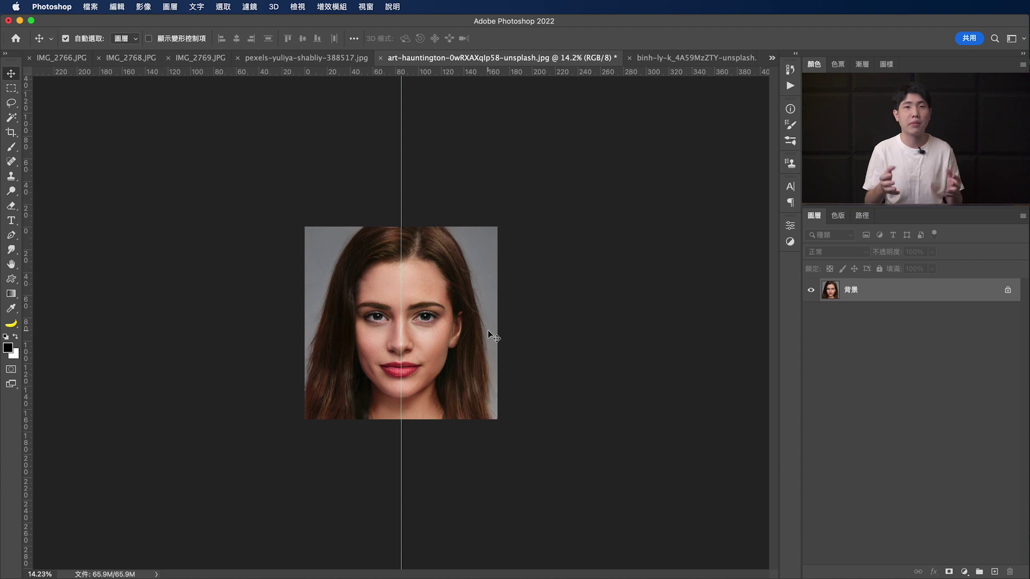
key("super+plus")
key("super+plus")
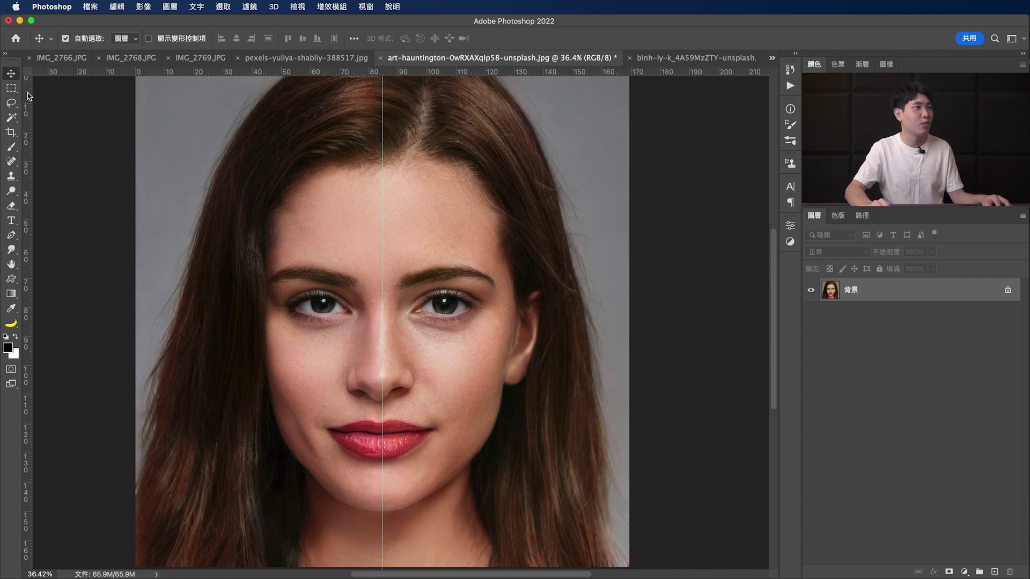
- Lasso the left eye, copy it to new layer 圖層 1, and enter Free Transform
left_click(12, 103)
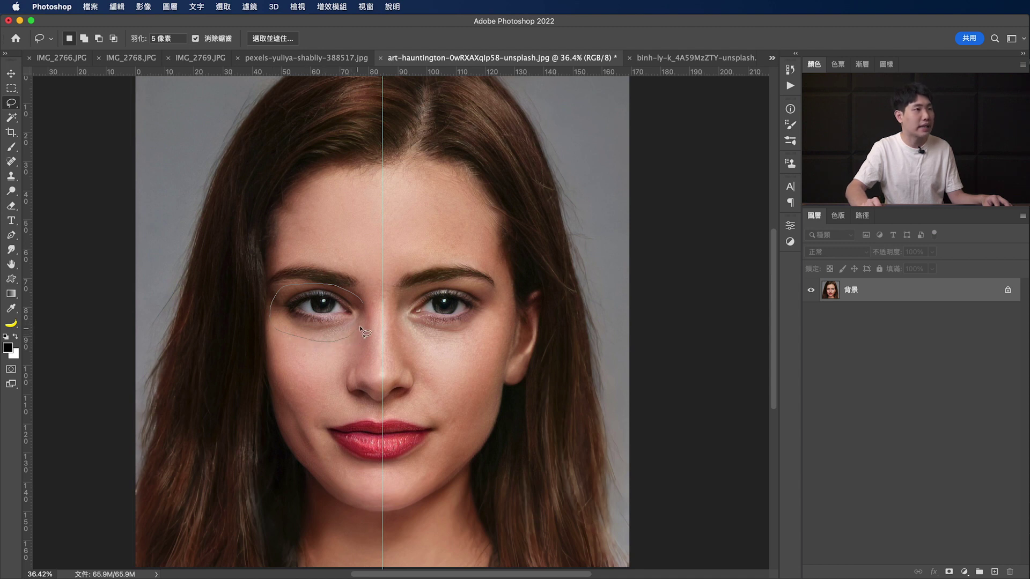
left_click_drag(364, 307, 367, 310)
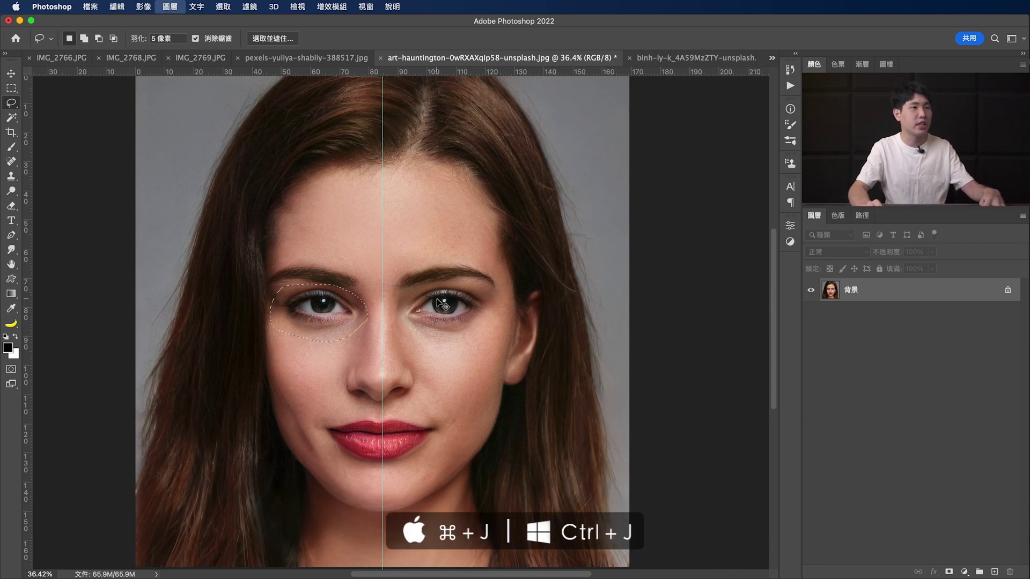
key("super+j")
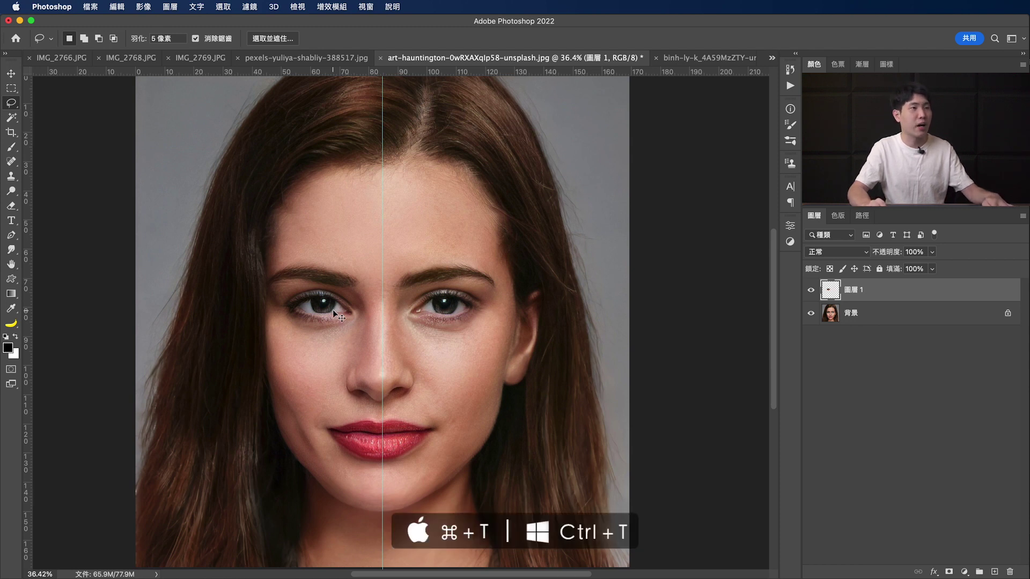
key("super+t")
- Flip the copied eye horizontally and drag it over the right eye
right_click(323, 279)
right_click(315, 302)
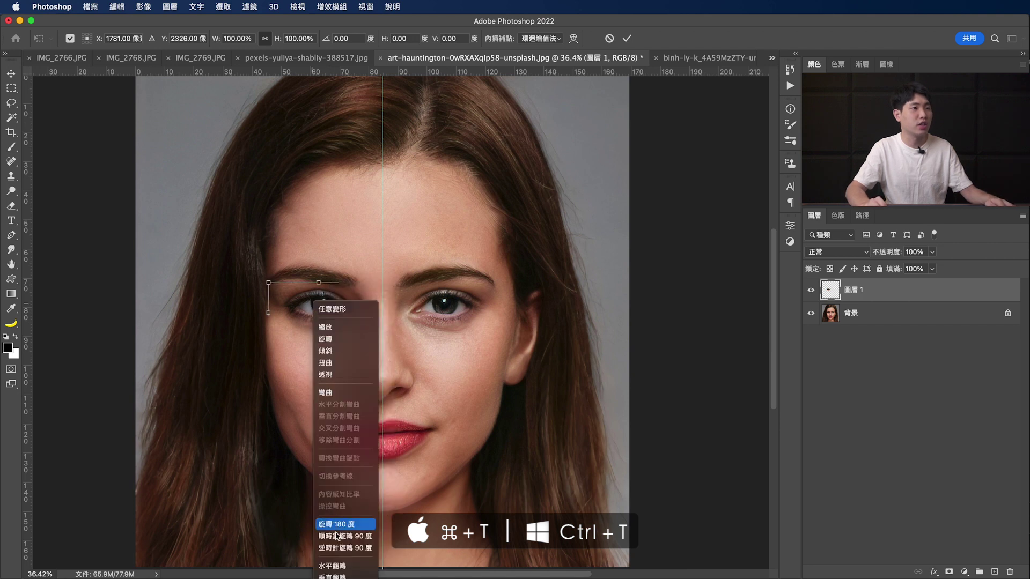
left_click(332, 566)
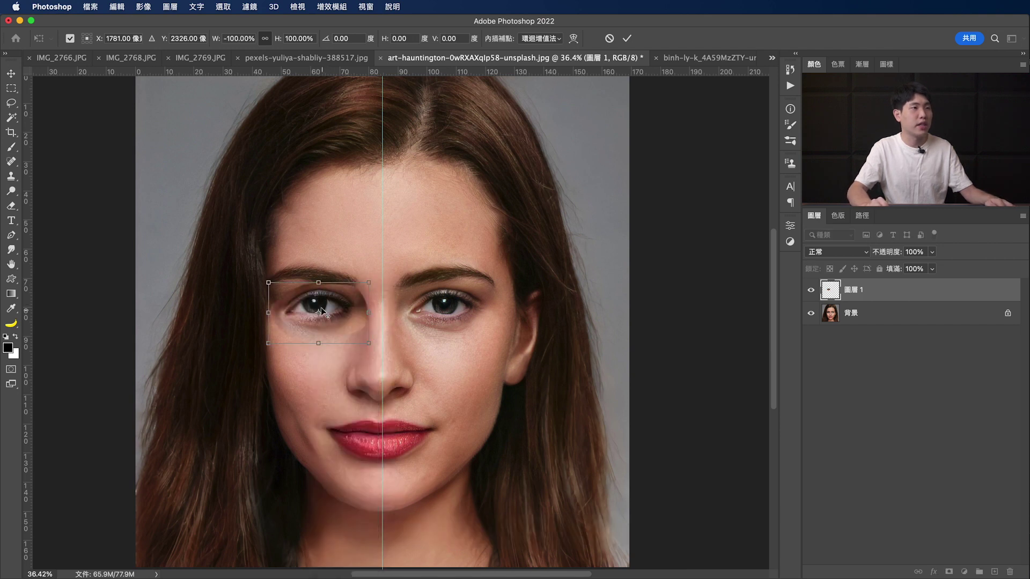
left_click_drag(327, 304, 458, 305)
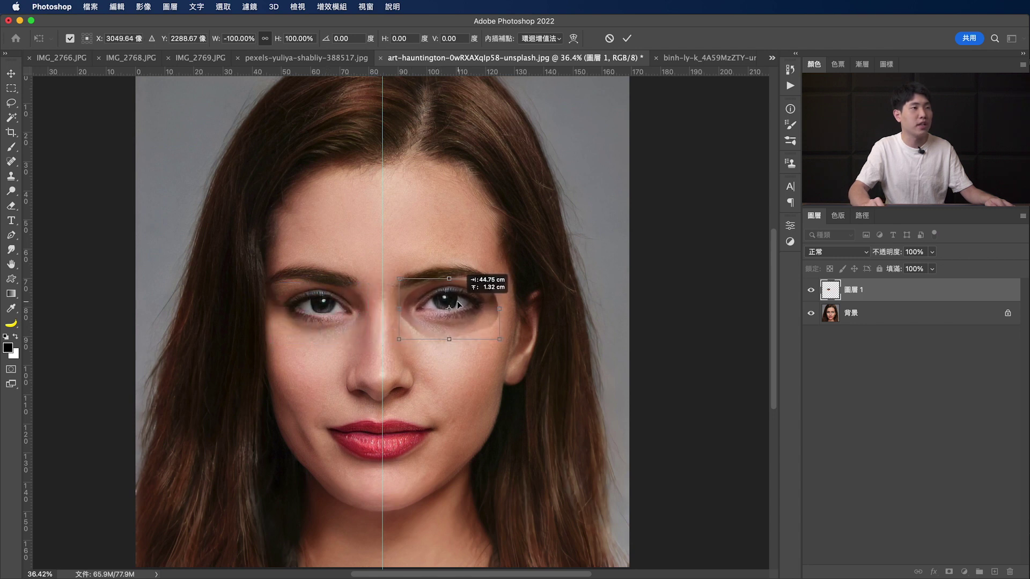
left_click_drag(458, 305, 455, 307)
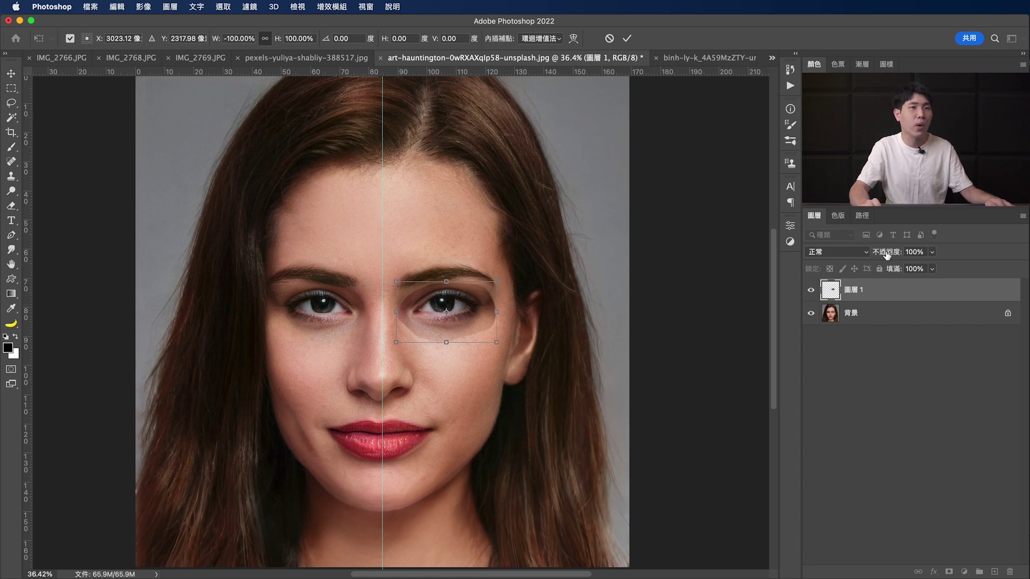
- Align the eye patch at 47% opacity, then restore 100% and commit the transform
left_click_drag(893, 253, 886, 255)
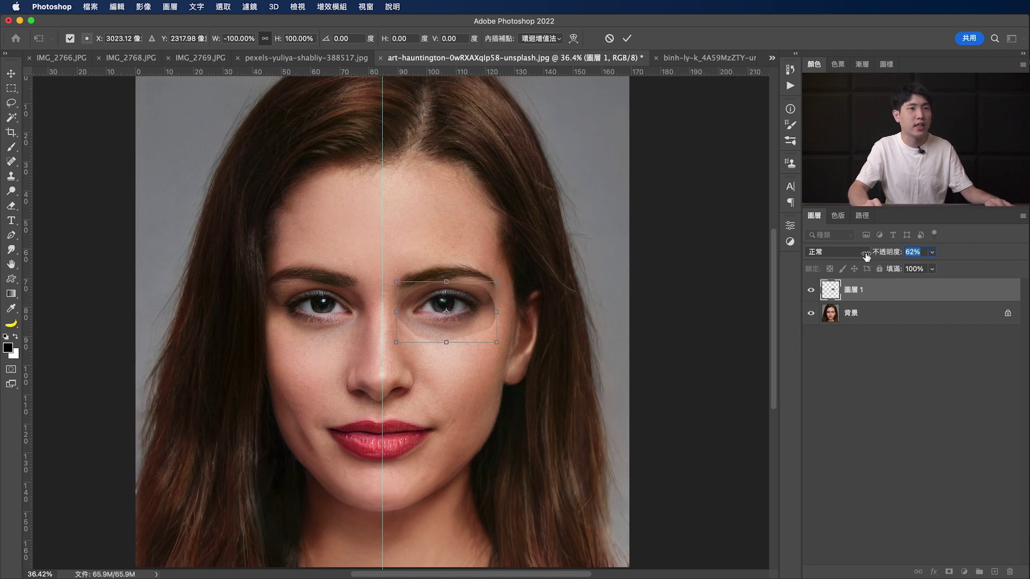
left_click_drag(862, 257, 860, 257)
left_click_drag(433, 305, 431, 304)
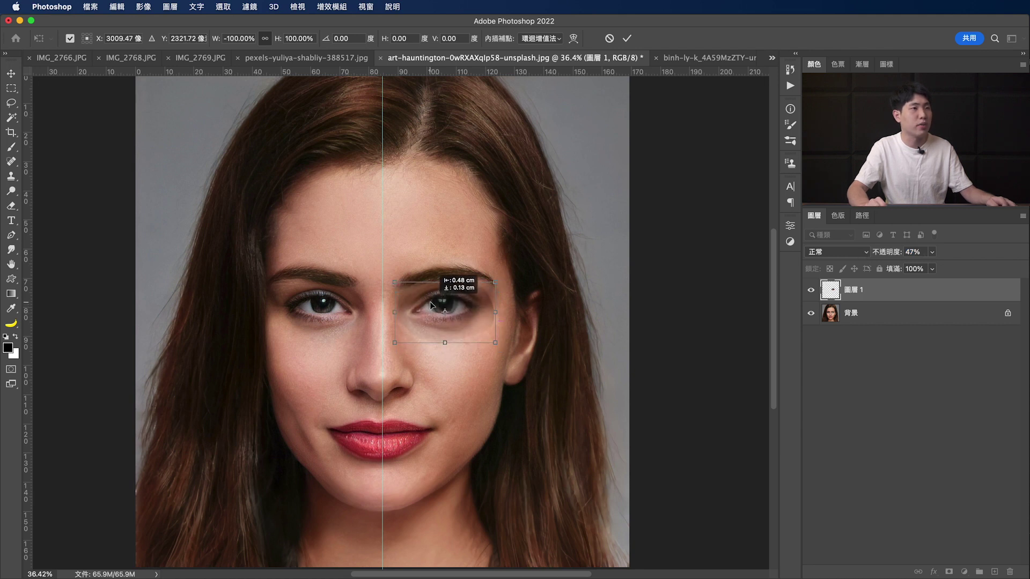
left_click_drag(431, 305, 430, 306)
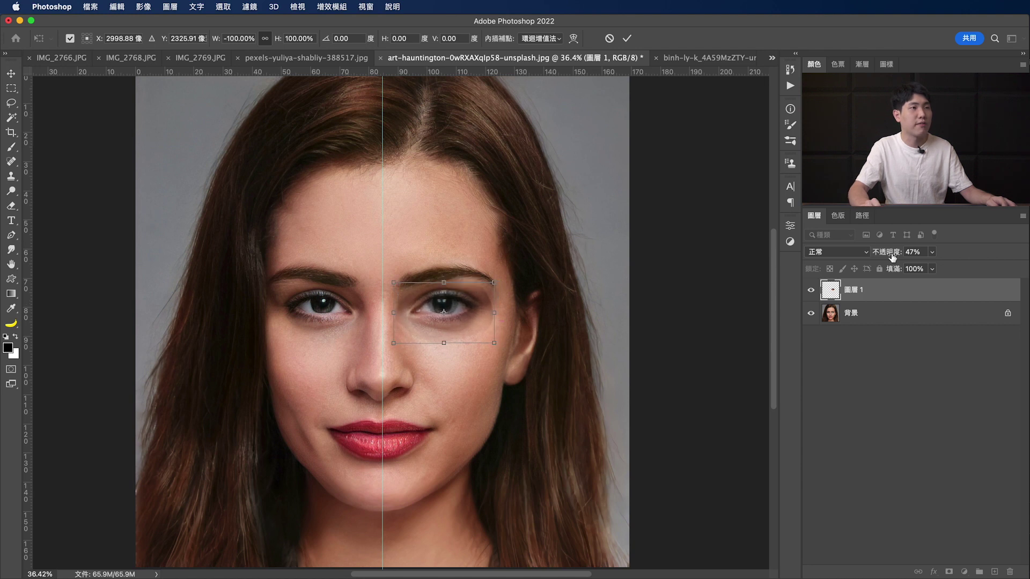
left_click_drag(886, 256, 1001, 258)
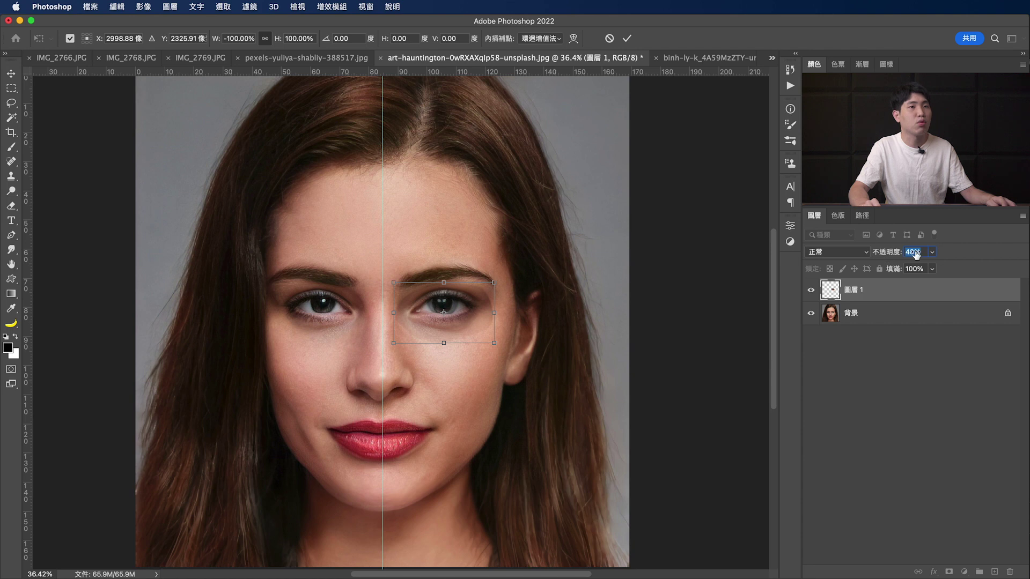
left_click(626, 39)
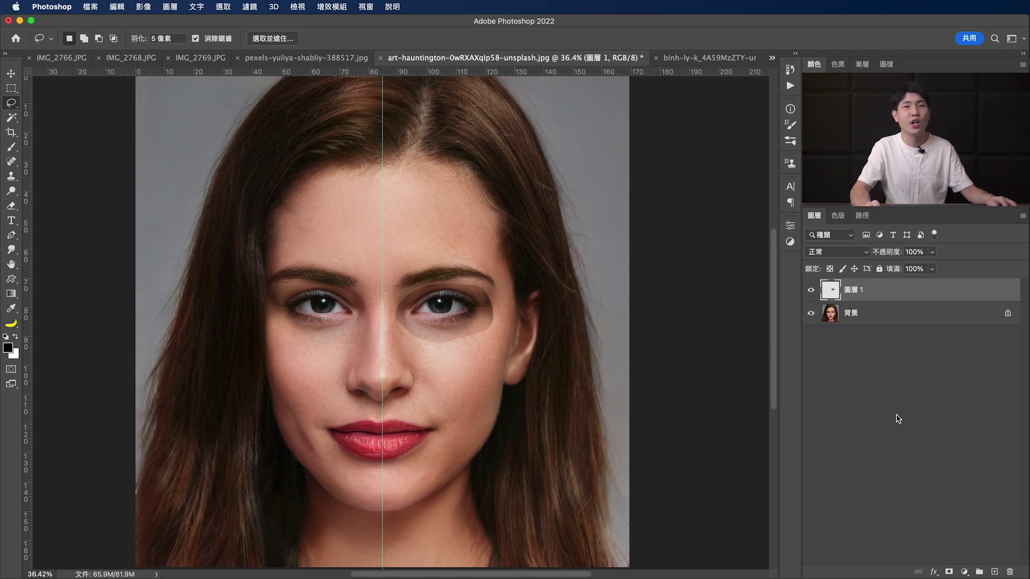
- Add a layer mask to the eye layer and set the Brush flow to 50%
left_click(948, 572)
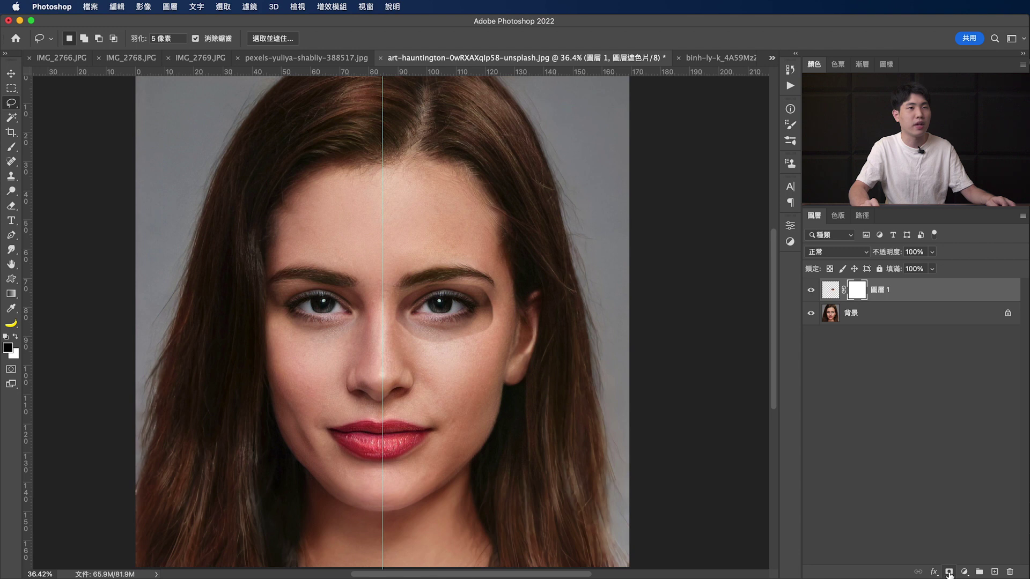
left_click(12, 149)
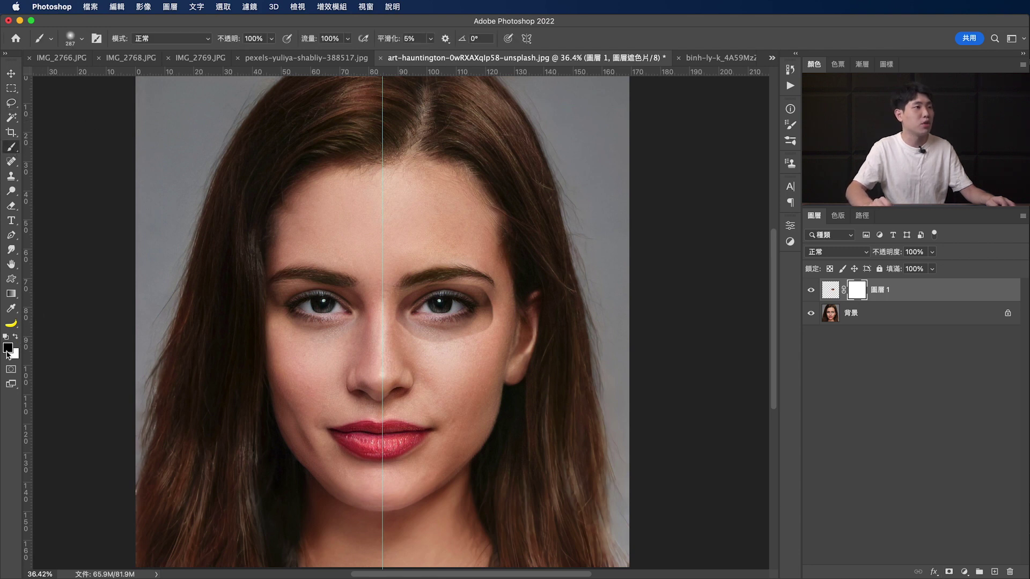
left_click(336, 36)
type("50")
key("Return")
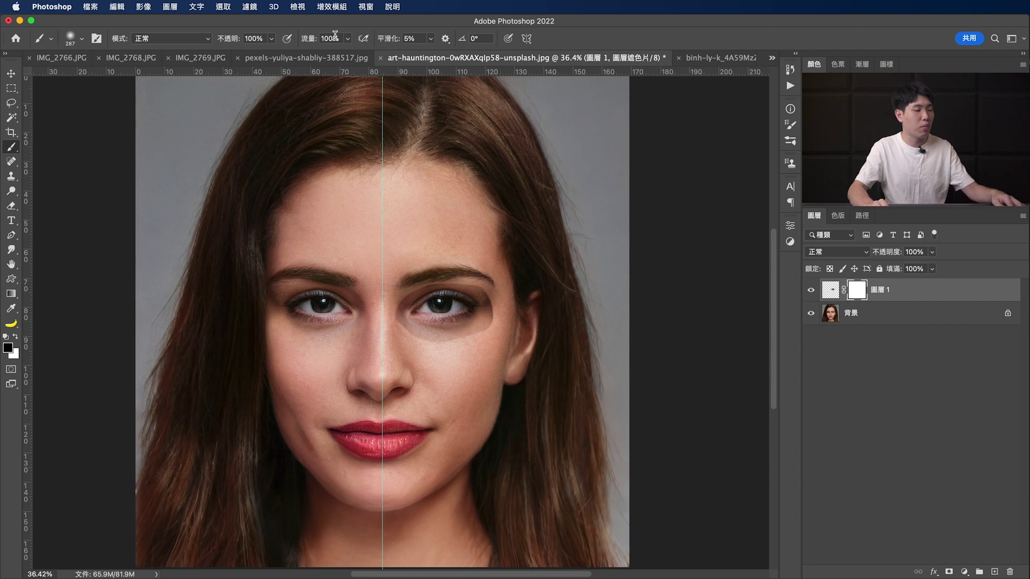
- Paint the mask around the eye patch edges with a roughly 219-228 px brush
left_click(412, 294, "ctrl+alt")
mouse_move(412, 293)
left_mouse_down()
mouse_move(400, 293)
mouse_move(416, 289)
left_mouse_up()
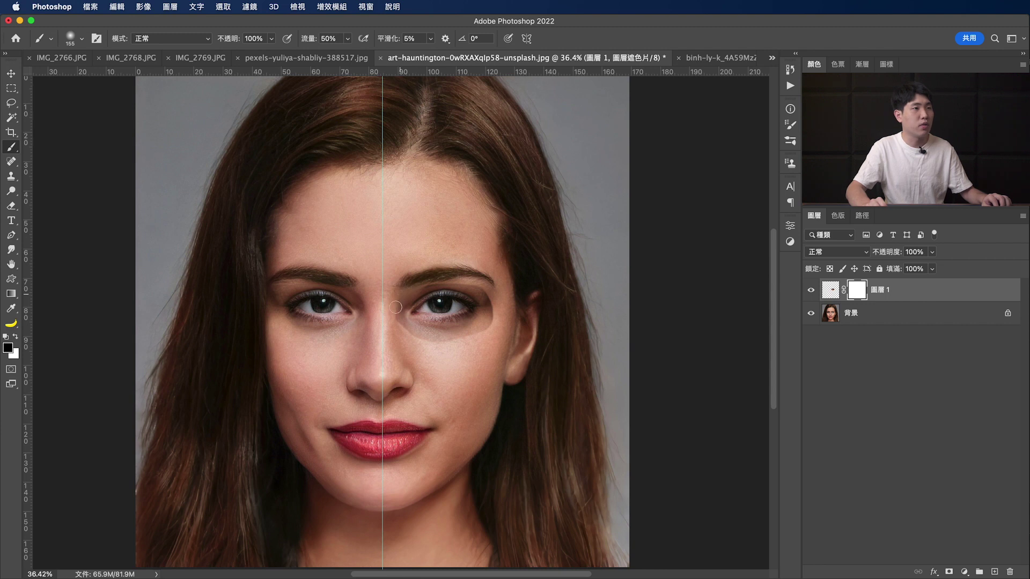
left_click(406, 337, "ctrl+alt")
left_click_drag(414, 341, 491, 314)
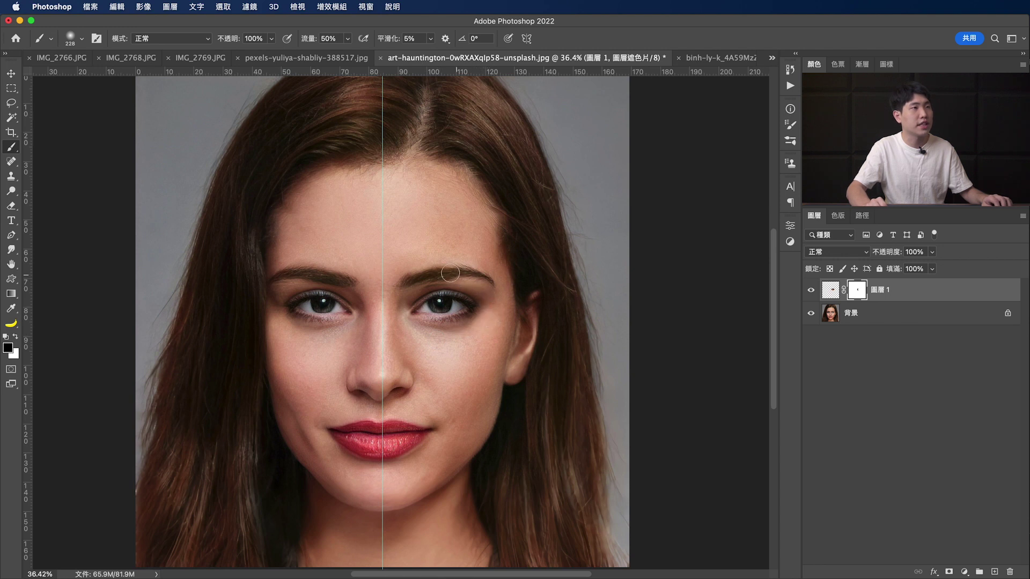
left_click(469, 267, "ctrl+alt")
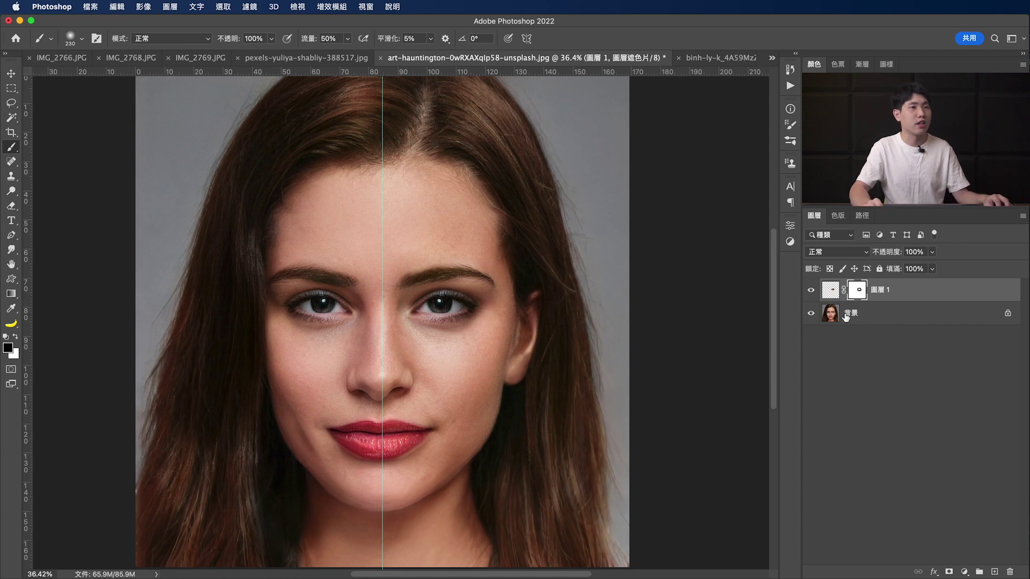
left_click(812, 291)
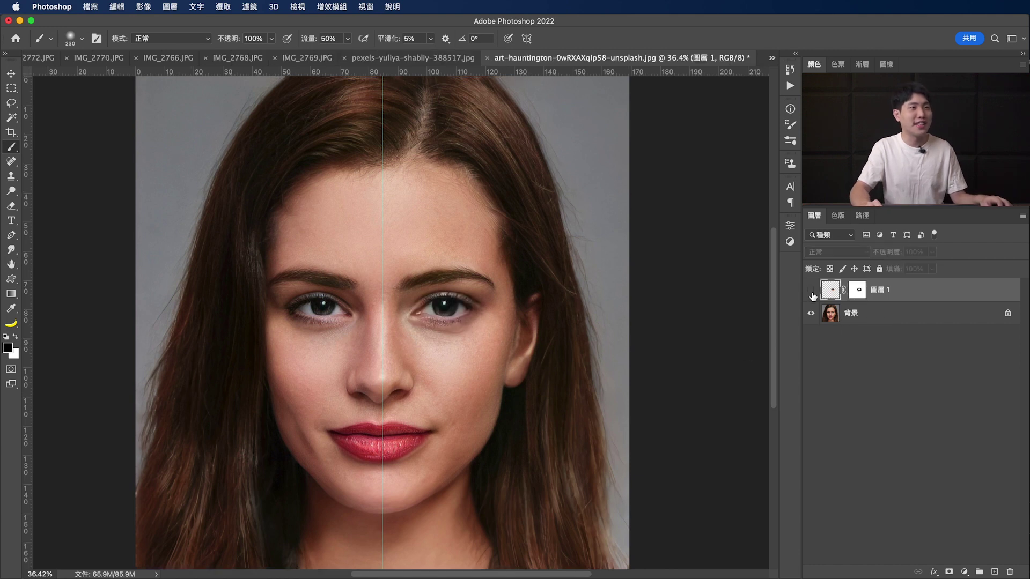
left_click(811, 291)
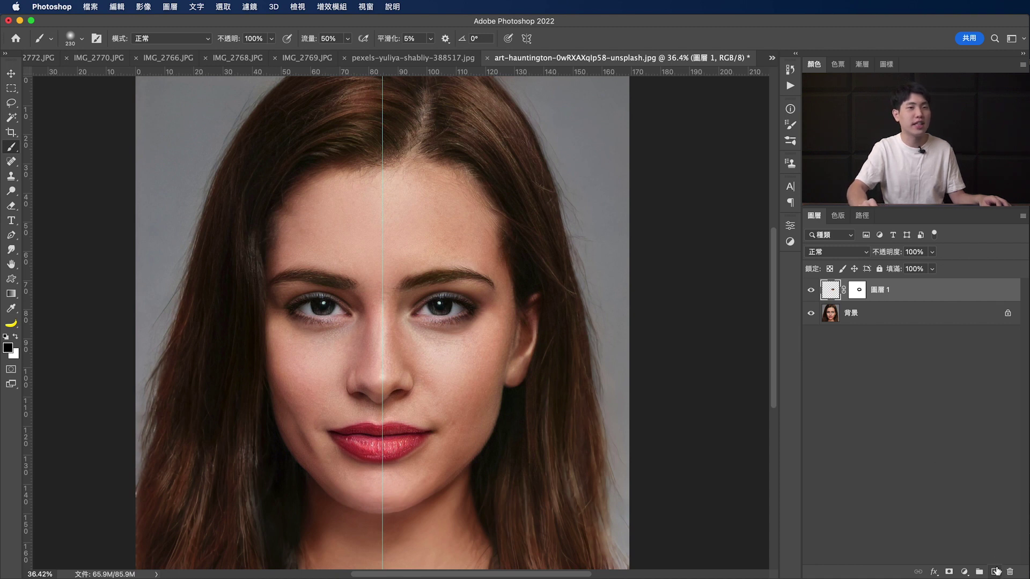
left_click(995, 572)
- Switch from the Lasso to the Clone Stamp tool for lip retouching
key("l")
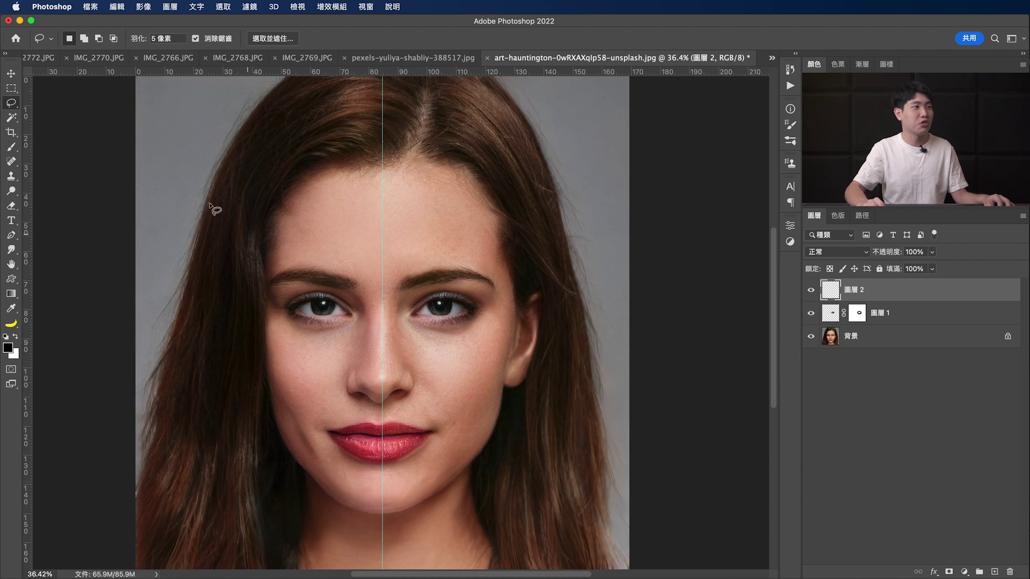
left_click(11, 176)
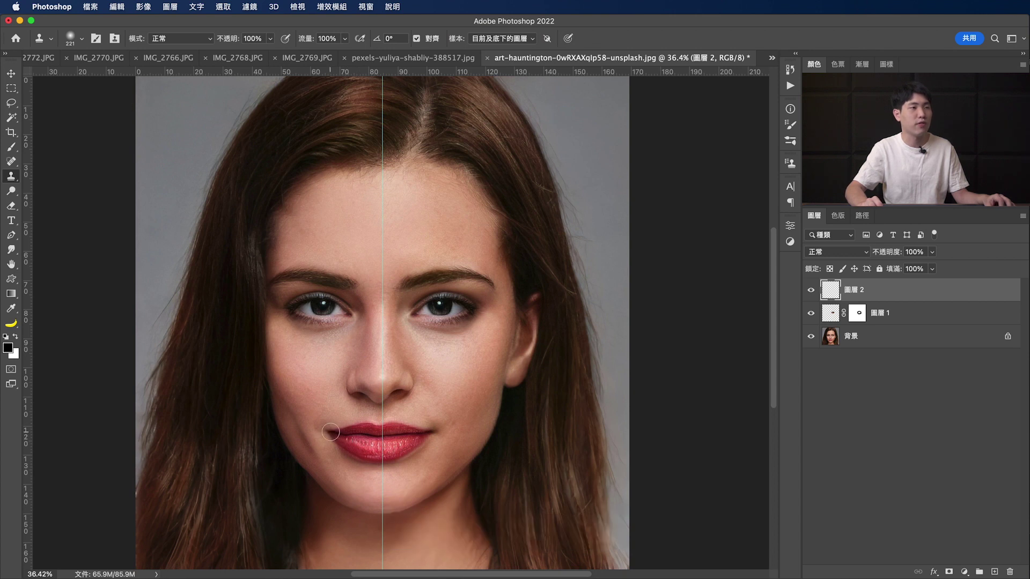
- Undo the test cheek clone and bring up the Clone Source settings
mouse_move(421, 365)
left_mouse_down()
mouse_move(429, 351)
mouse_move(489, 375)
left_mouse_up()
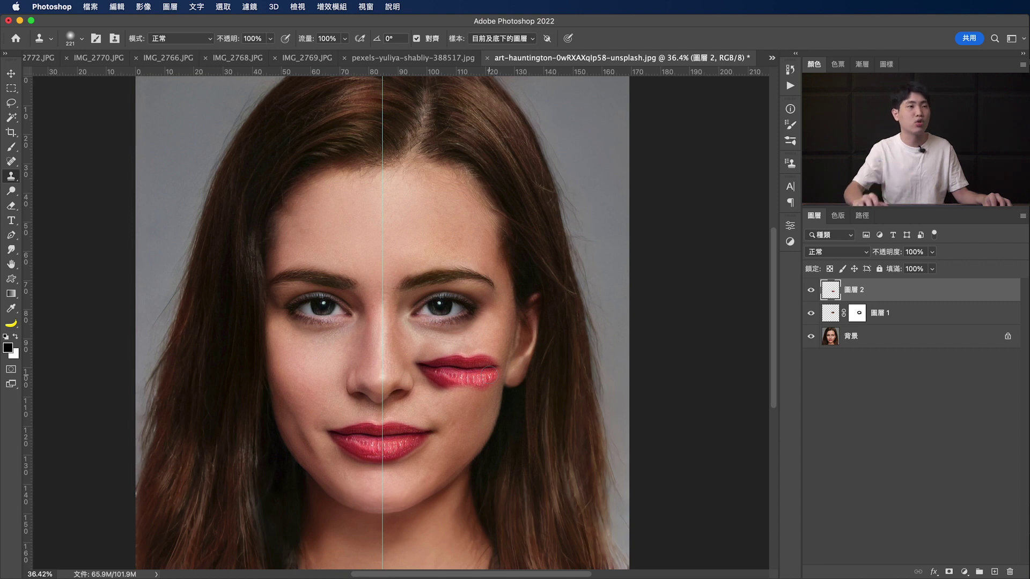
key("super+z")
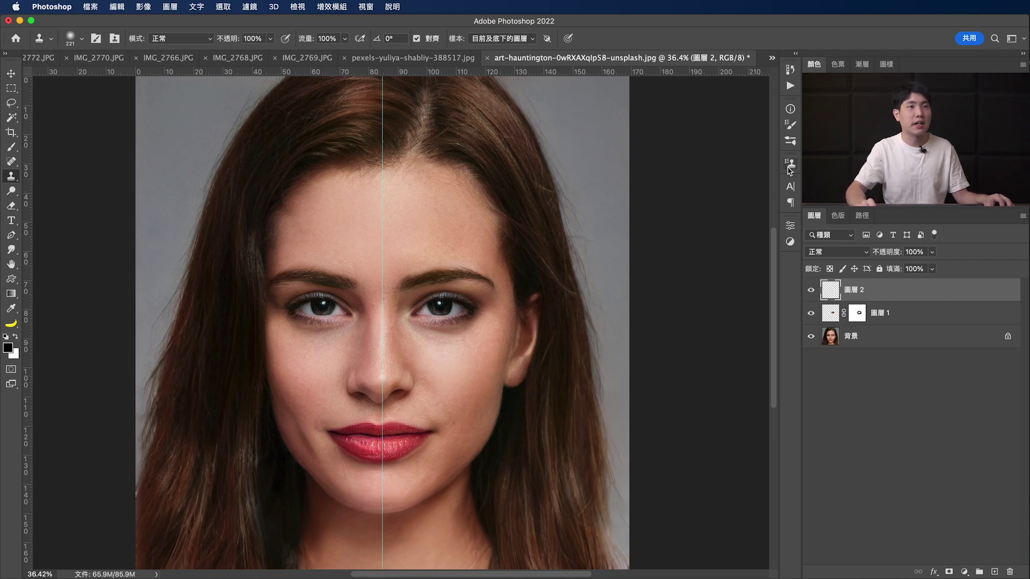
left_click(789, 163)
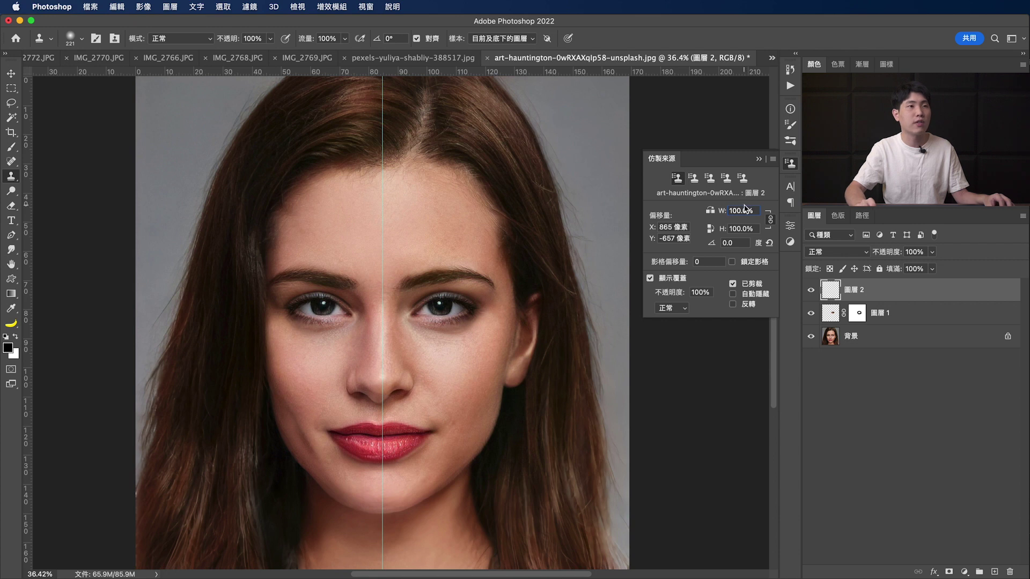
left_click(364, 7)
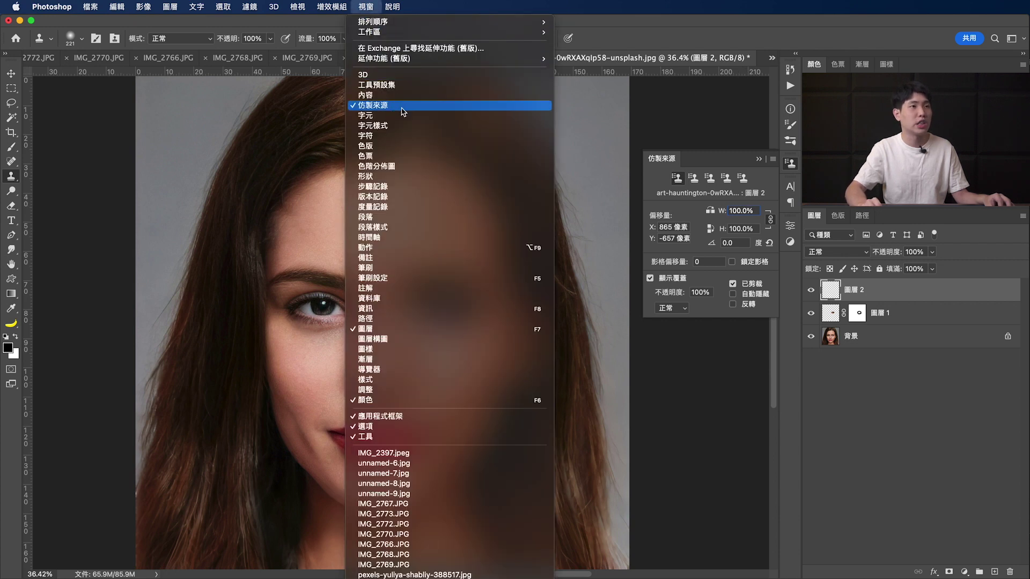
left_click(719, 163)
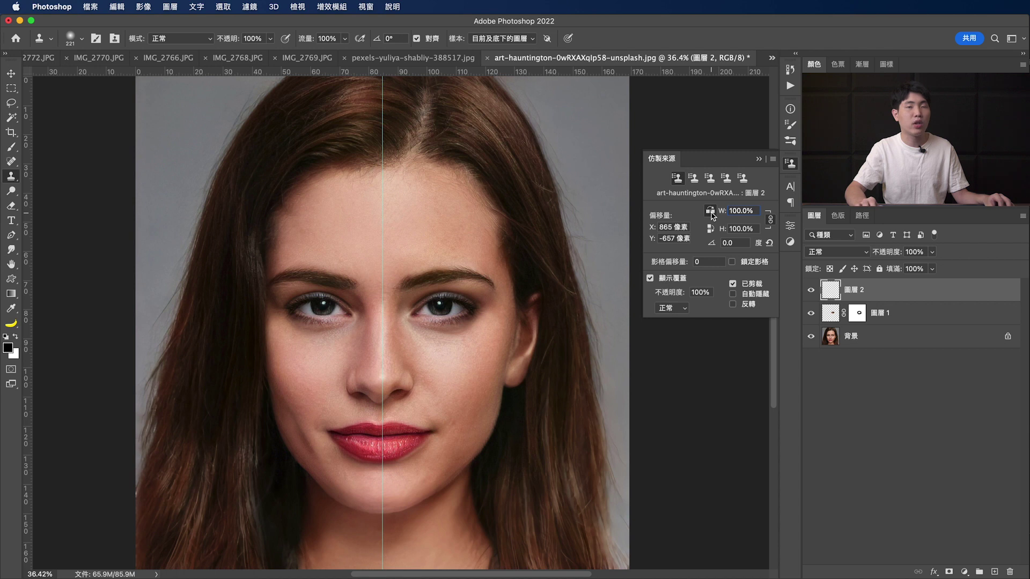
- Undo a stray clone dab and sample the source at the left lip corner
left_click(481, 370)
key("ctrl+z")
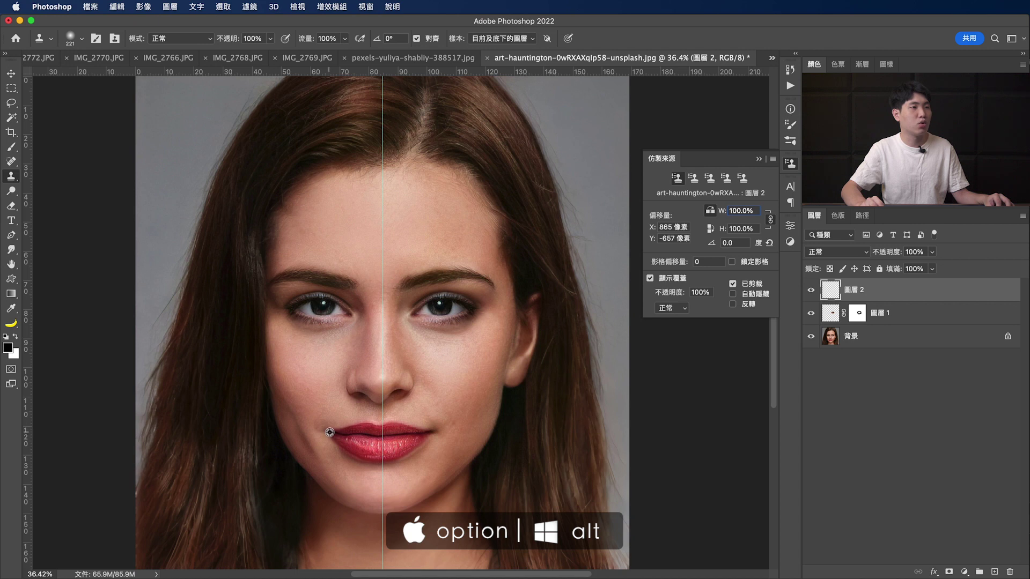
left_click(329, 433, "alt")
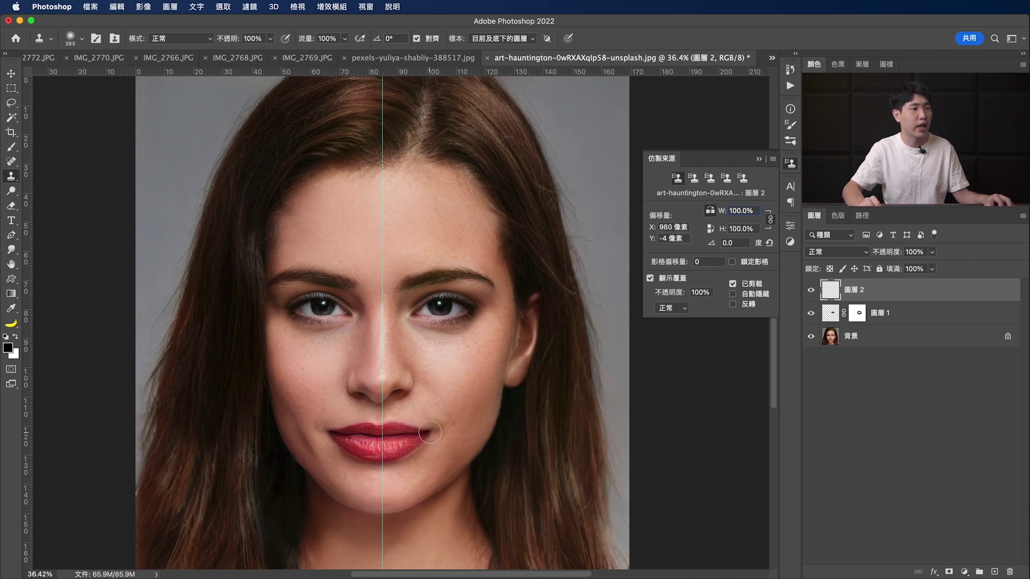
- Clone over the right side's upper and lower lips, then hide 圖層 2 to compare
left_click(428, 439)
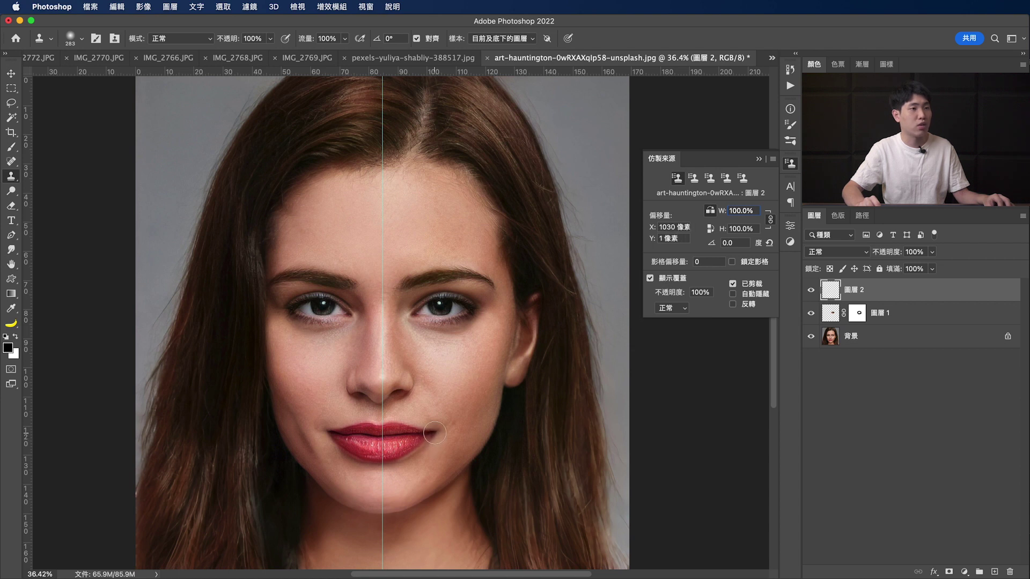
left_click_drag(435, 433, 399, 426)
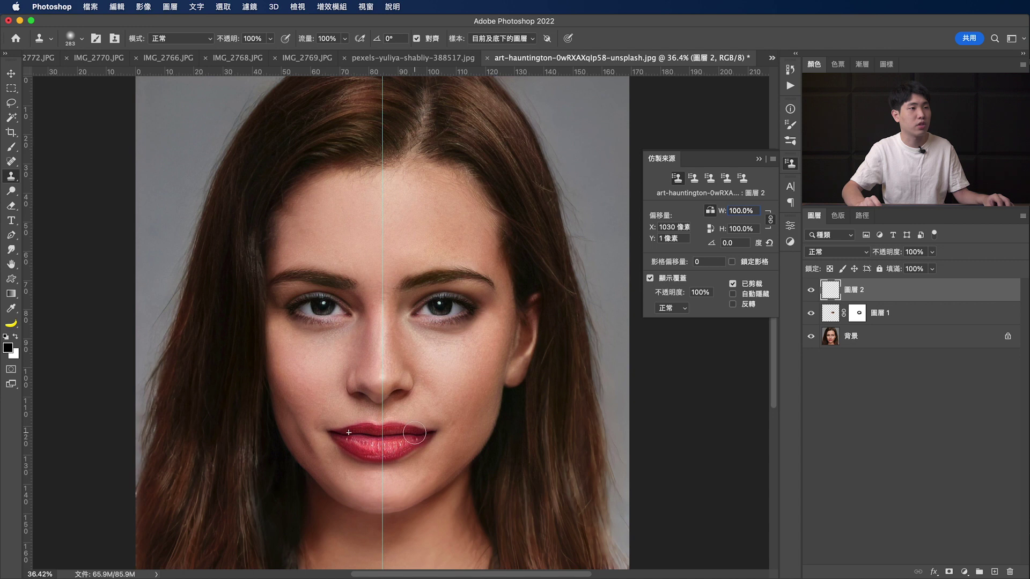
mouse_move(393, 430)
left_mouse_down()
mouse_move(406, 454)
mouse_move(422, 440)
left_mouse_up()
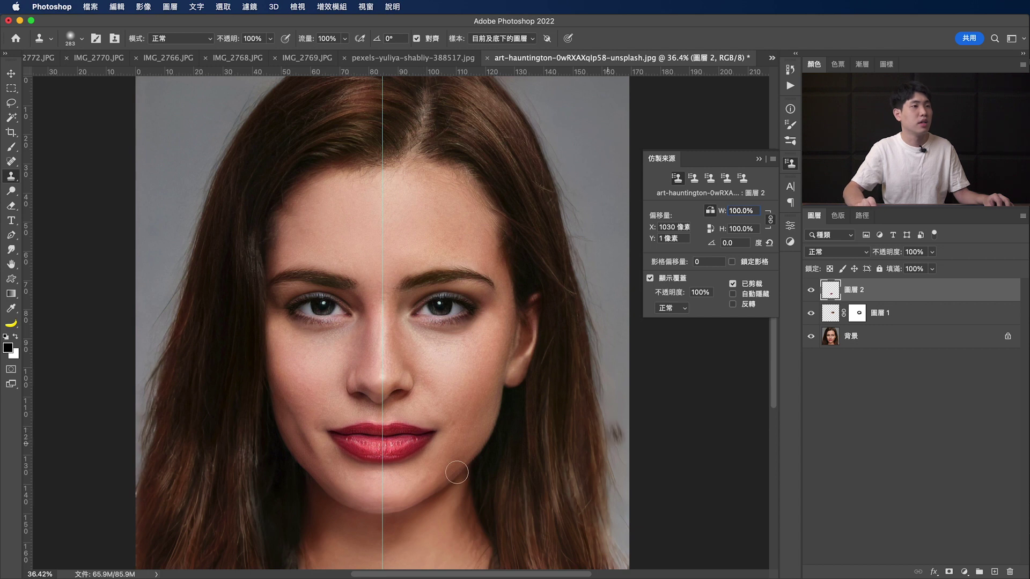
scroll(457, 472, "down", 3)
scroll(453, 454, "up", 3)
left_click(811, 290)
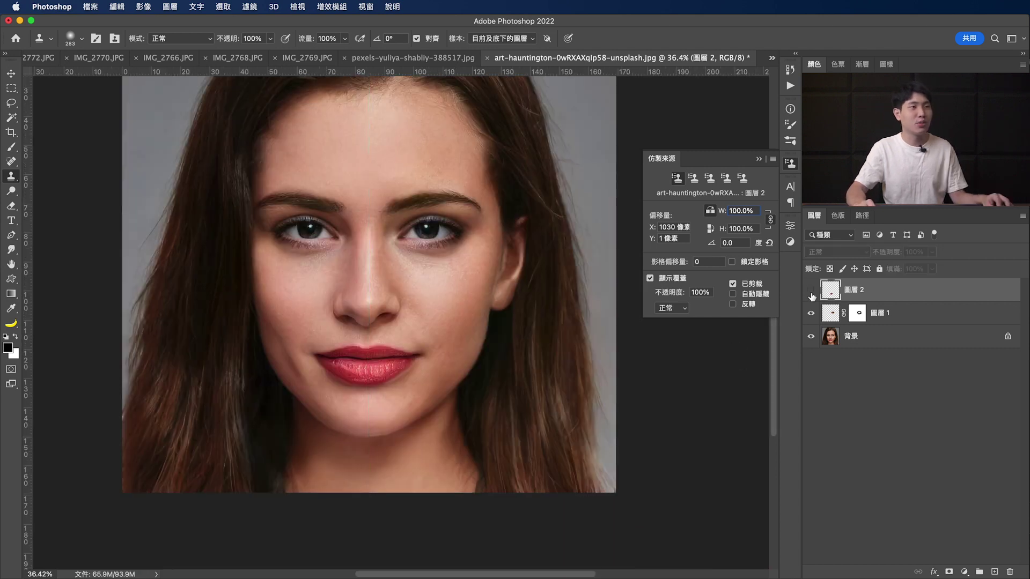
left_click(812, 290)
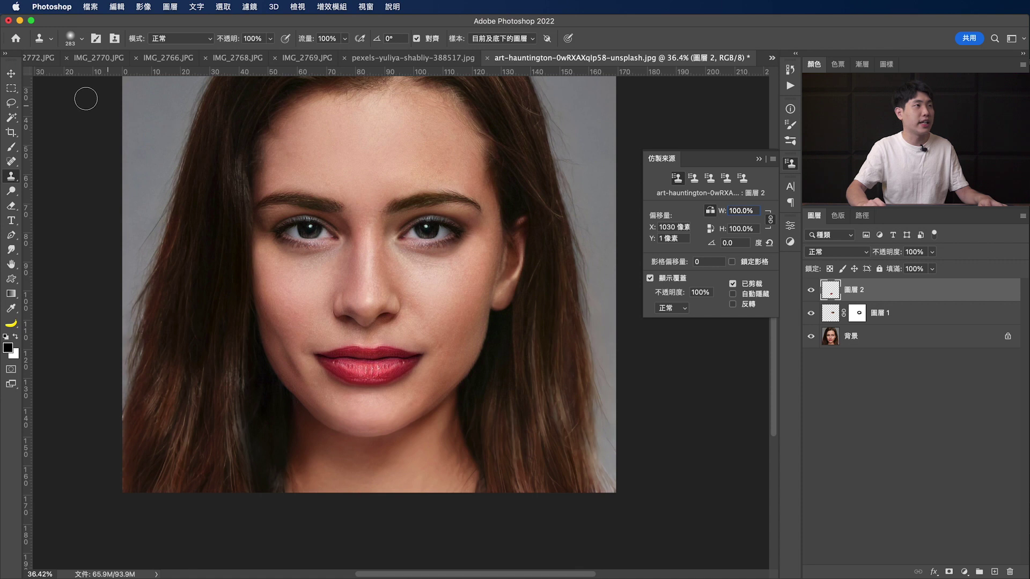
left_click(13, 75)
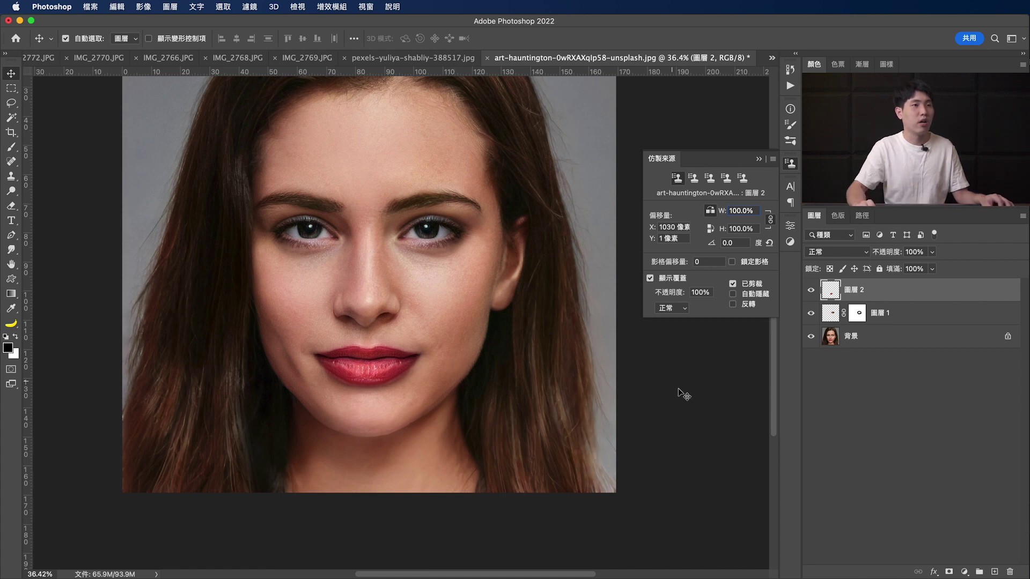
left_click(811, 290)
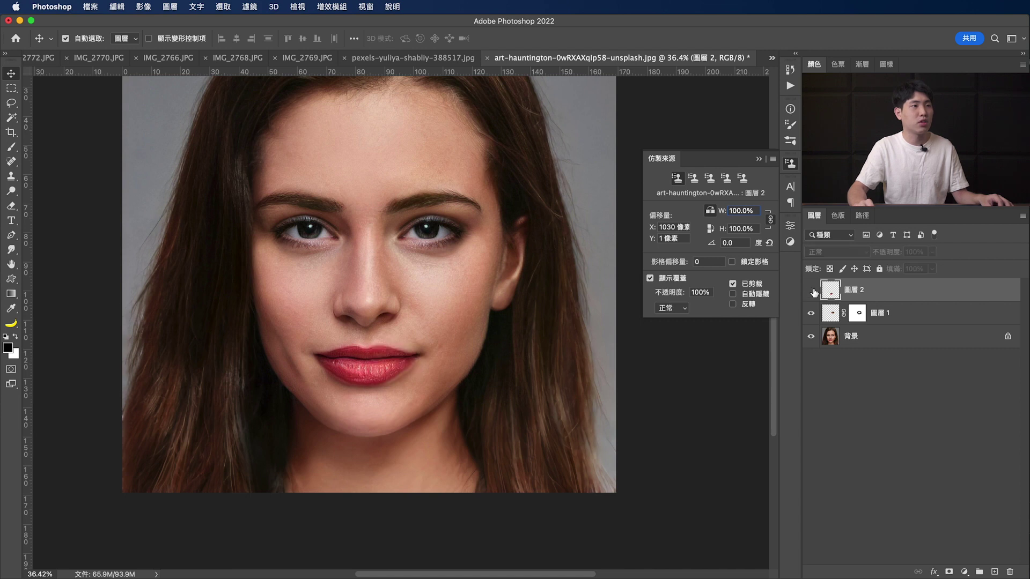
left_click(811, 290)
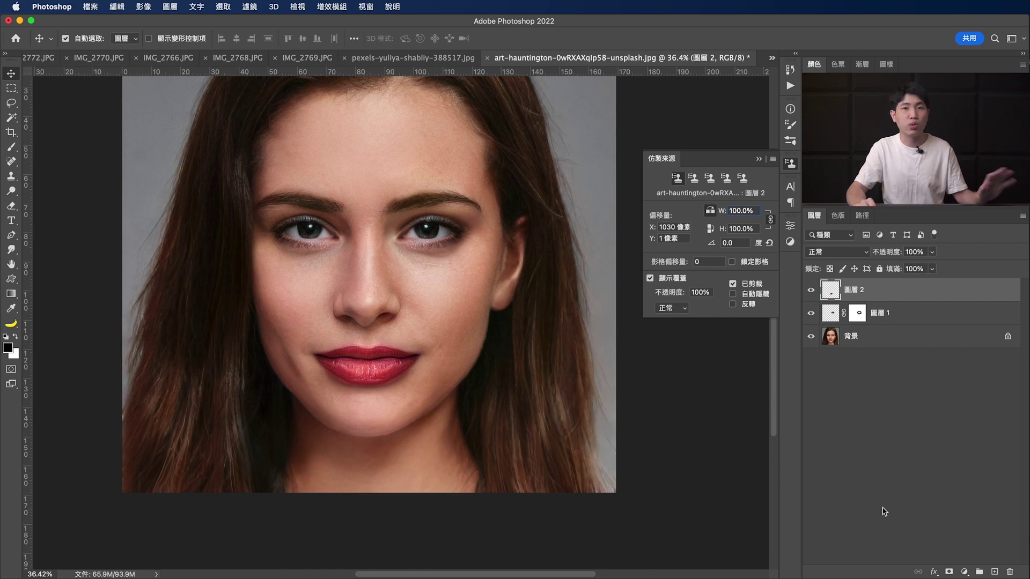
- Add a white mask to 圖層 2, select the Brush, and toggle both edit layers to compare
left_click(949, 572)
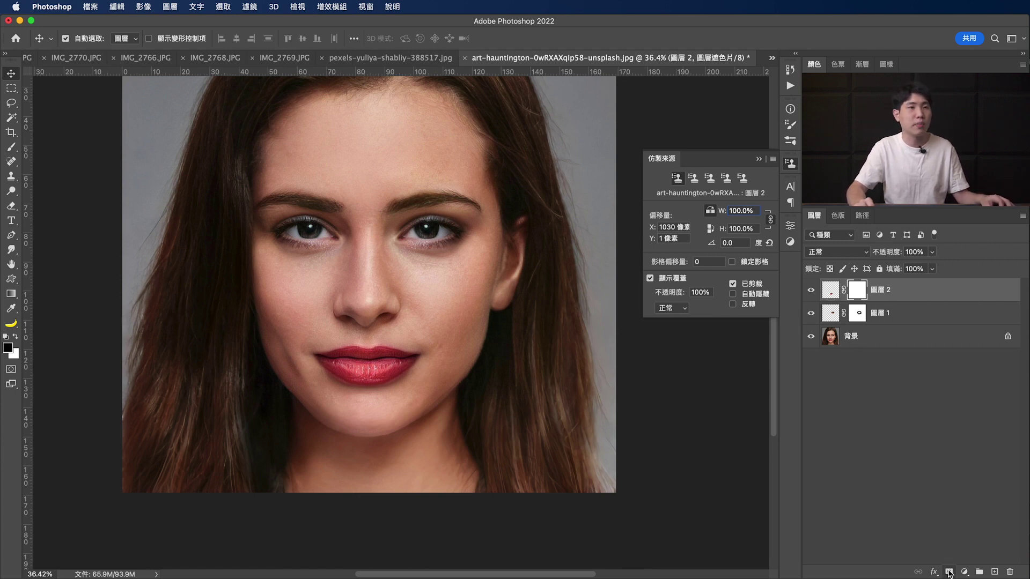
left_click(11, 147)
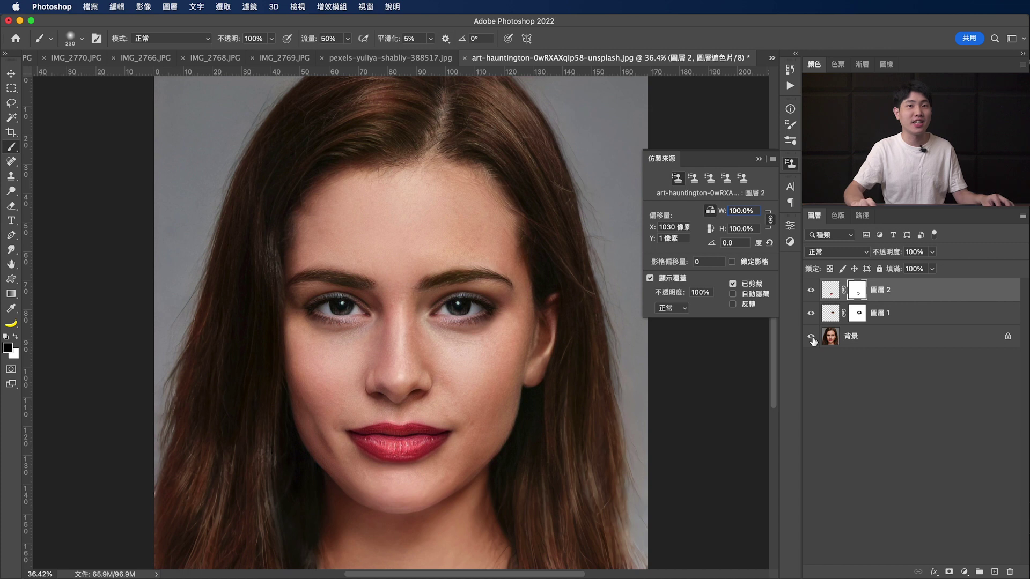
left_click(811, 337, "alt")
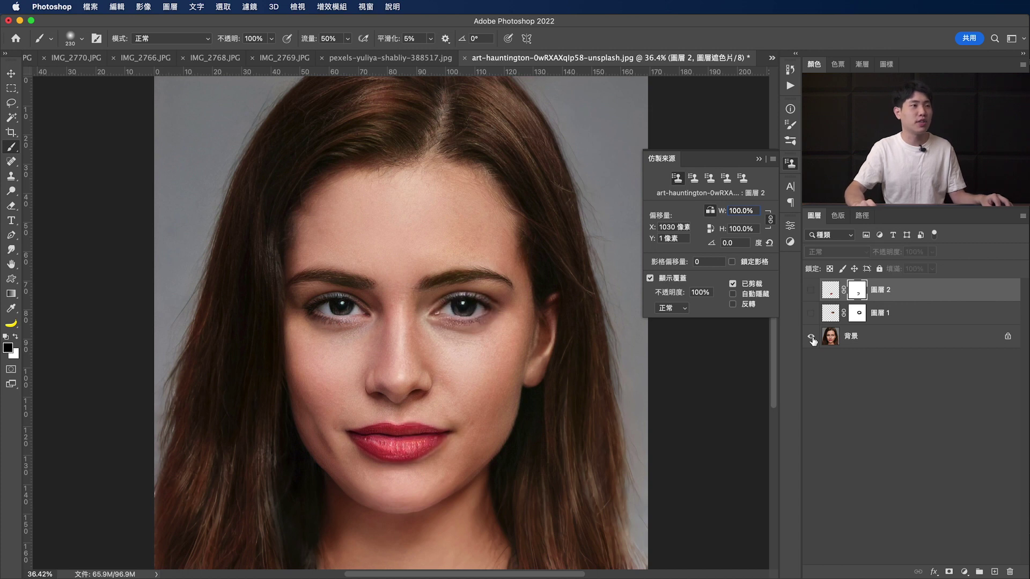
left_click(812, 337, "alt")
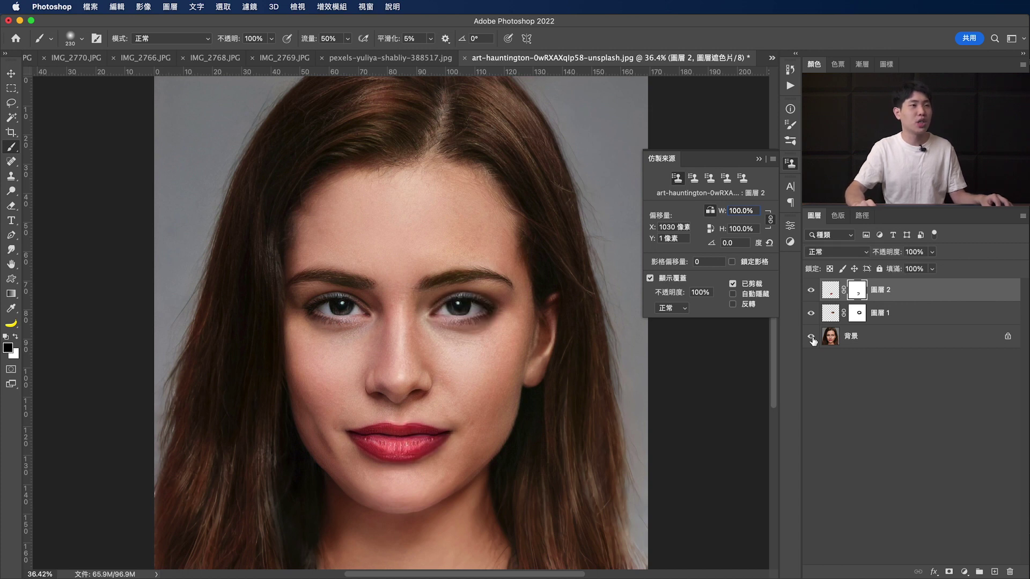